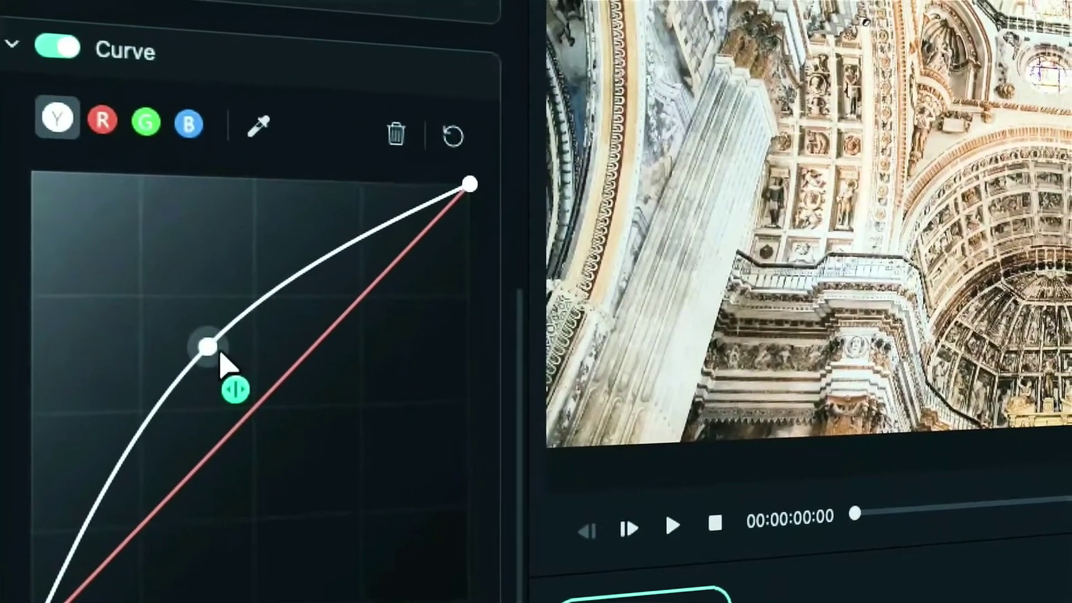
# Step: Demo the curves by bending luminance below and above the diagonal, then pulling red down
pyautogui.moveTo(222, 362); pyautogui.dragTo(157, 443)
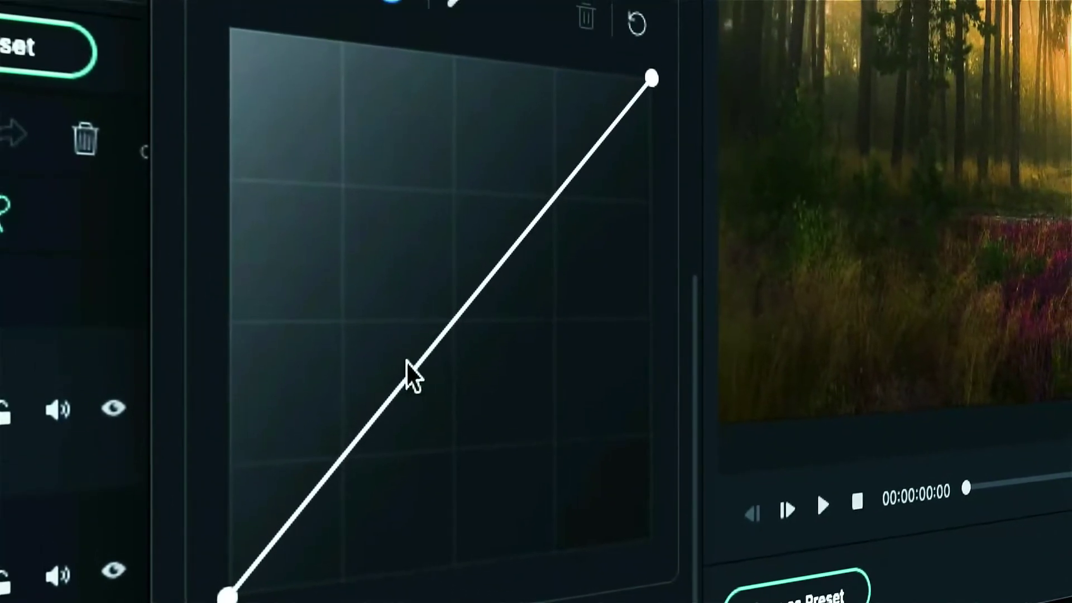
pyautogui.click(416, 366)
pyautogui.moveTo(415, 366)
pyautogui.mouseDown()
pyautogui.moveTo(276, 382)
pyautogui.moveTo(307, 467)
pyautogui.mouseUp()
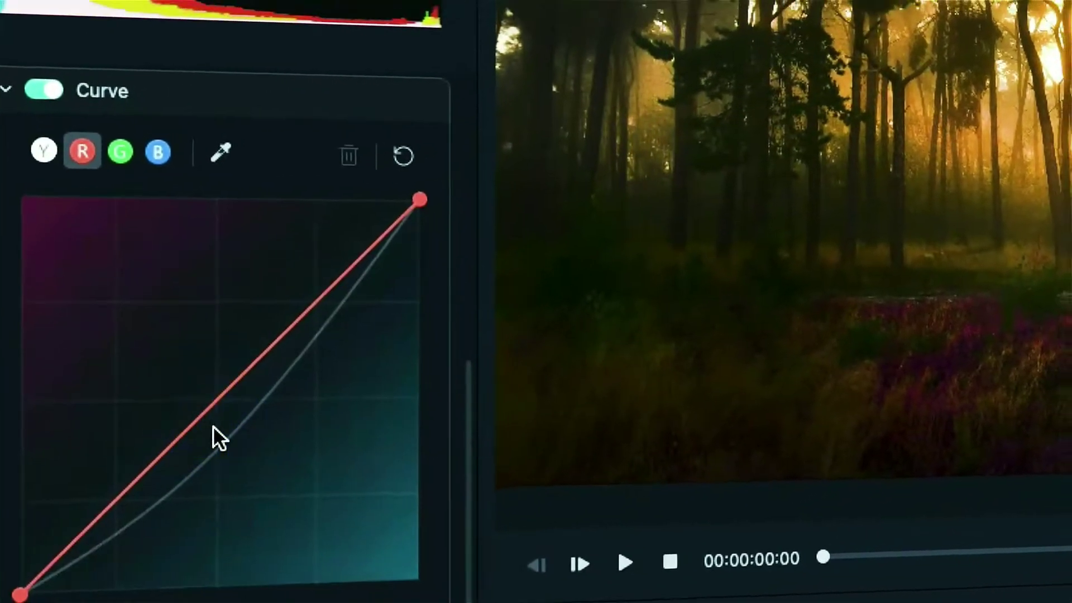
pyautogui.click(195, 431)
pyautogui.moveTo(194, 431); pyautogui.dragTo(192, 462)
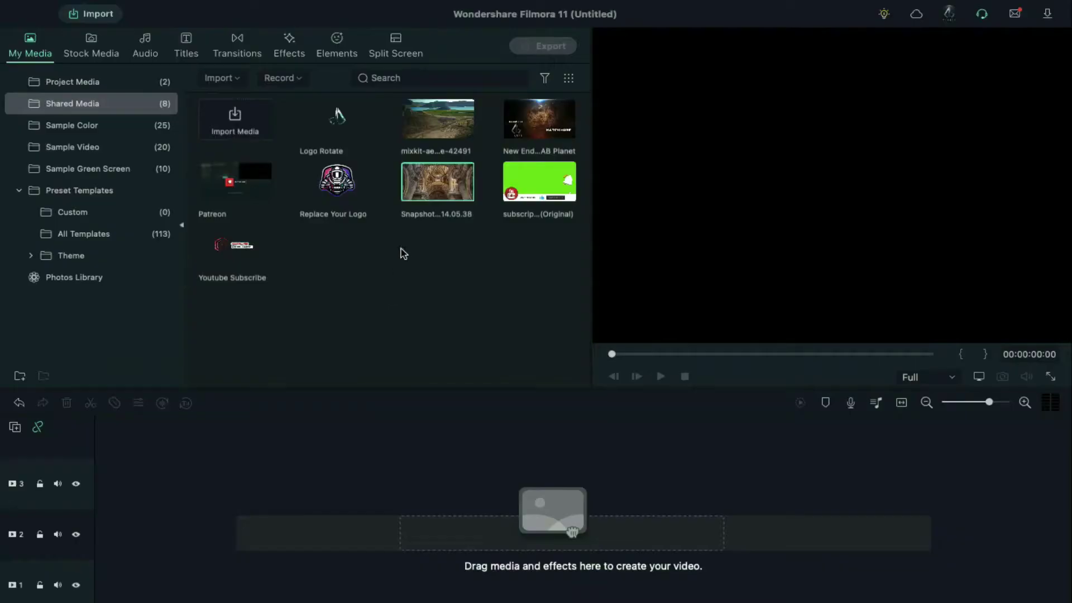
# Step: Place the cathedral snapshot on track 2 and open its Color Correction window
pyautogui.moveTo(418, 200); pyautogui.dragTo(100, 544)
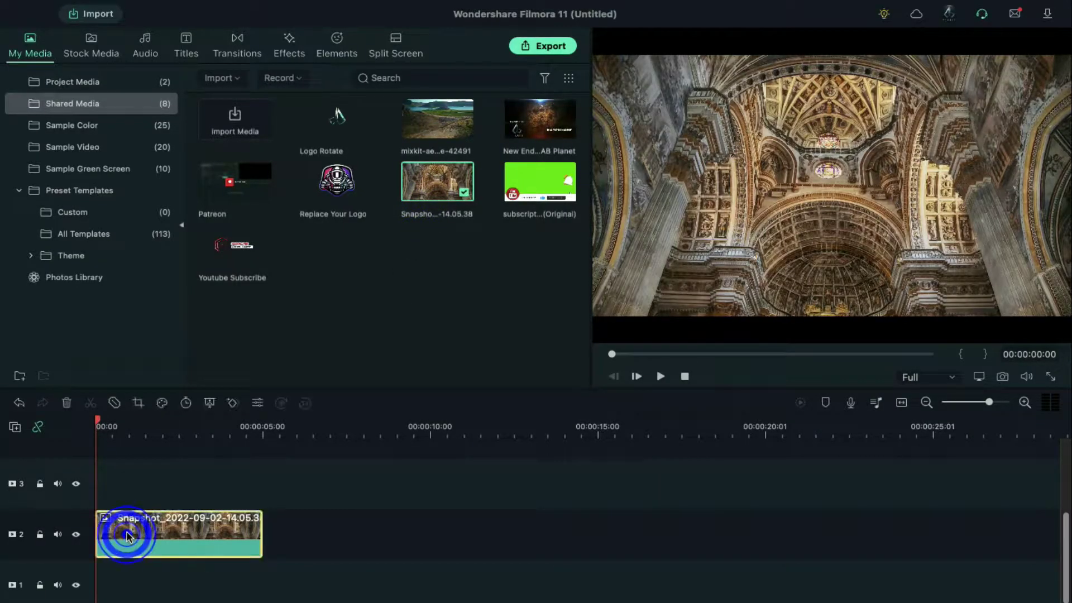
pyautogui.click(161, 403)
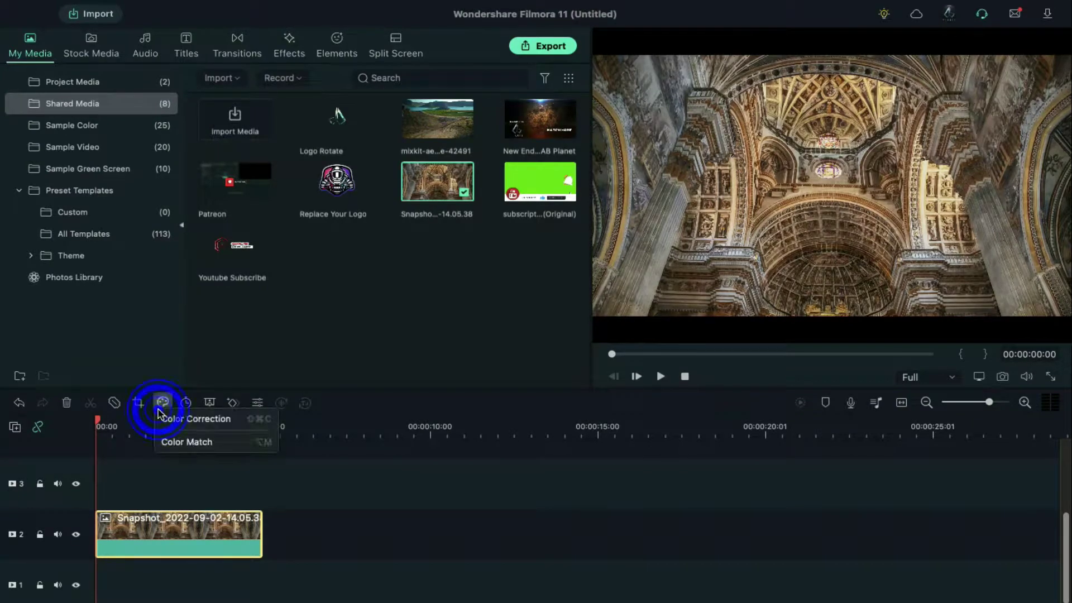
pyautogui.click(170, 418)
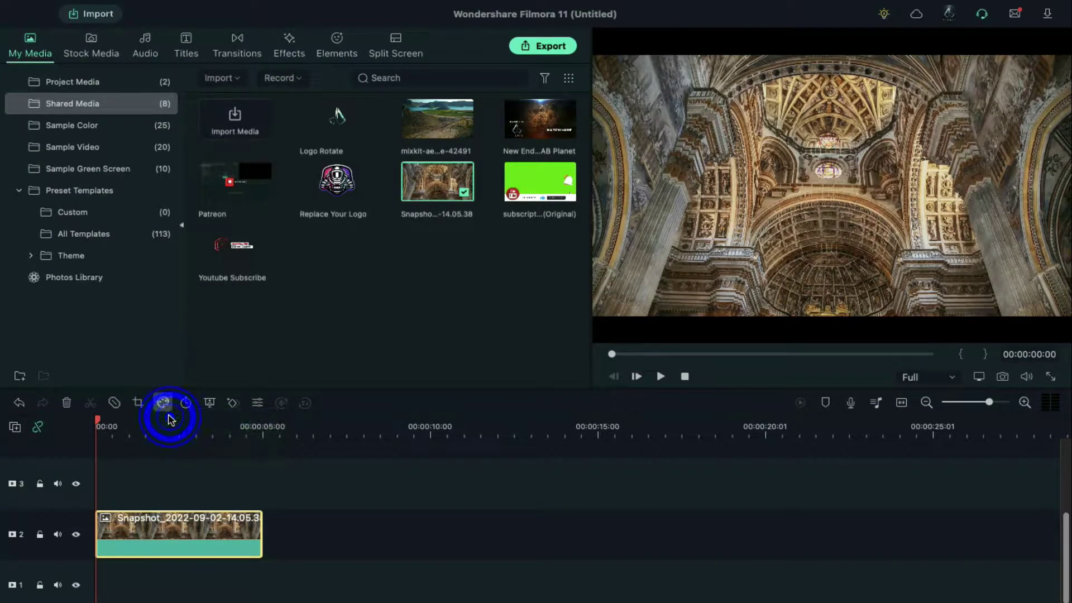
# Step: Switch the colour tuning window to the Adjust tab's manual controls
pyautogui.click(157, 113)
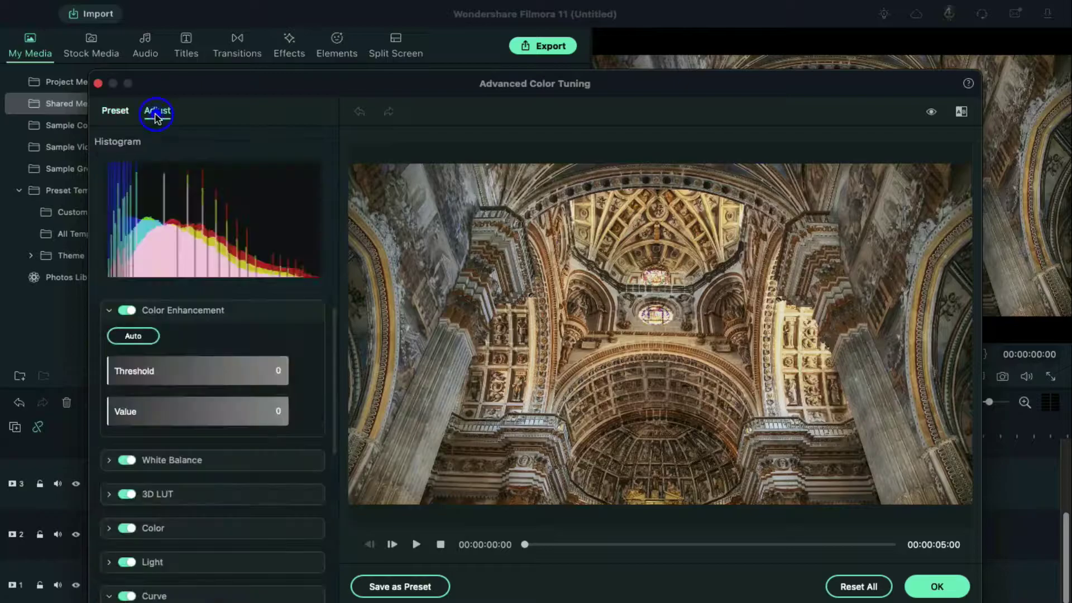
pyautogui.scroll(-3, 237, 495)
pyautogui.scroll(-3, 235, 491)
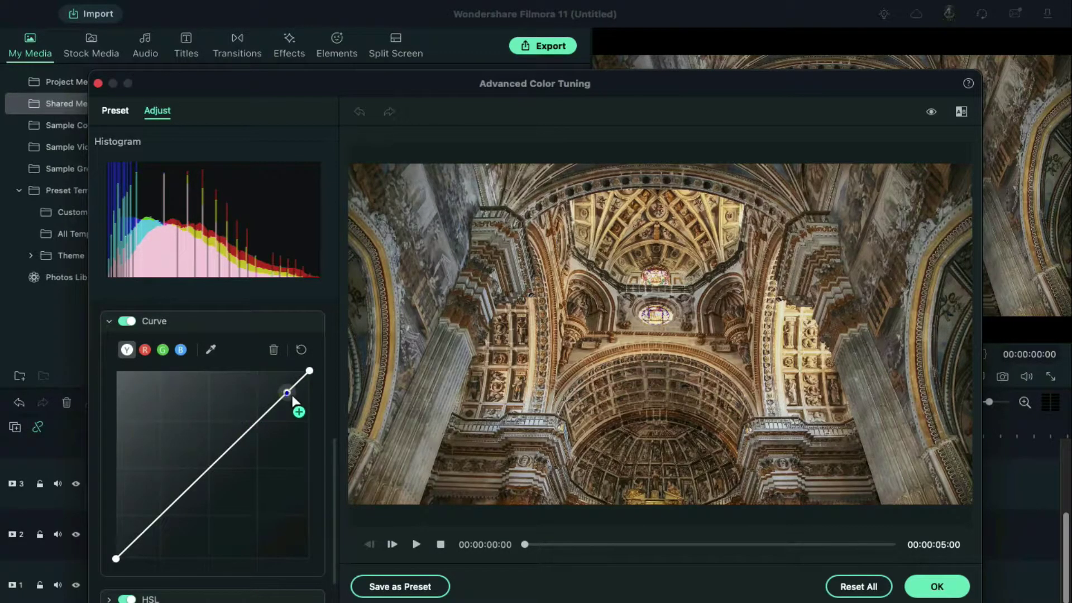
# Step: Experiment with raising, lowering and deleting luminance curve points, resetting the curve between tries
pyautogui.moveTo(292, 399); pyautogui.dragTo(282, 388)
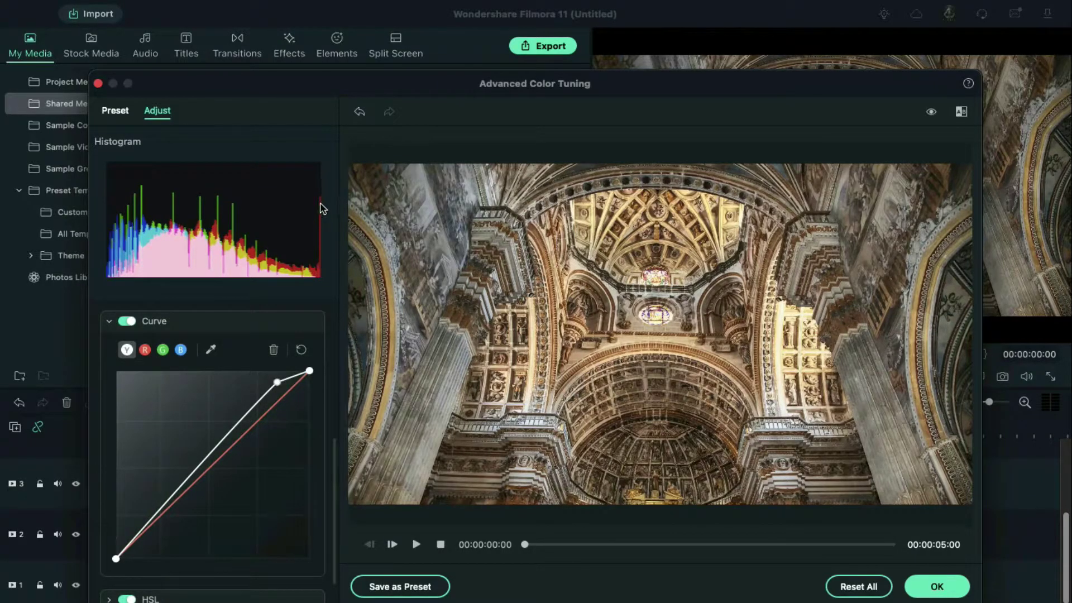
pyautogui.click(301, 349)
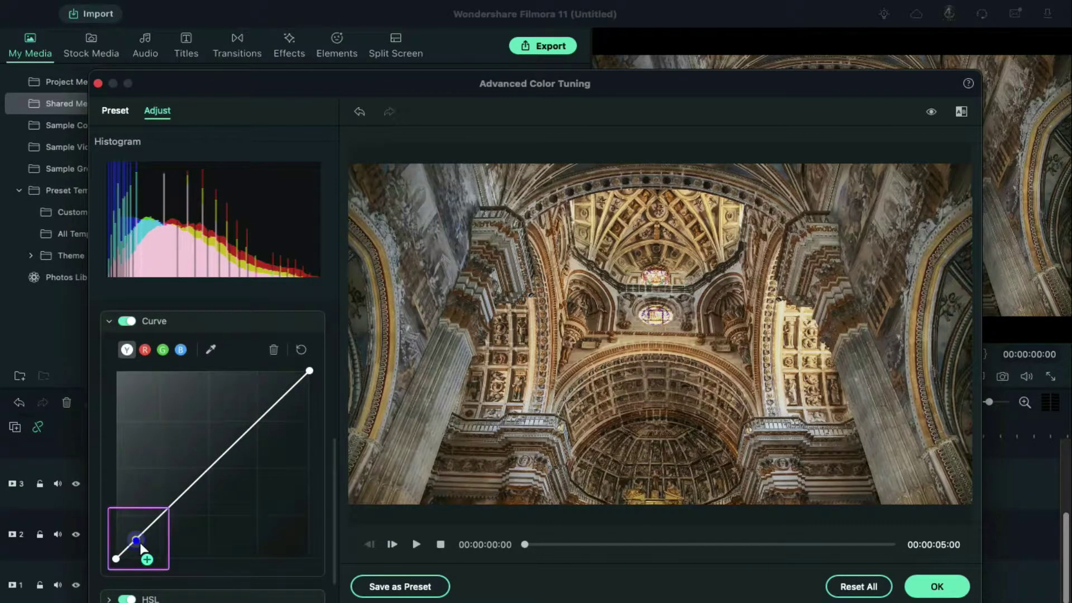
pyautogui.moveTo(136, 538); pyautogui.dragTo(125, 529)
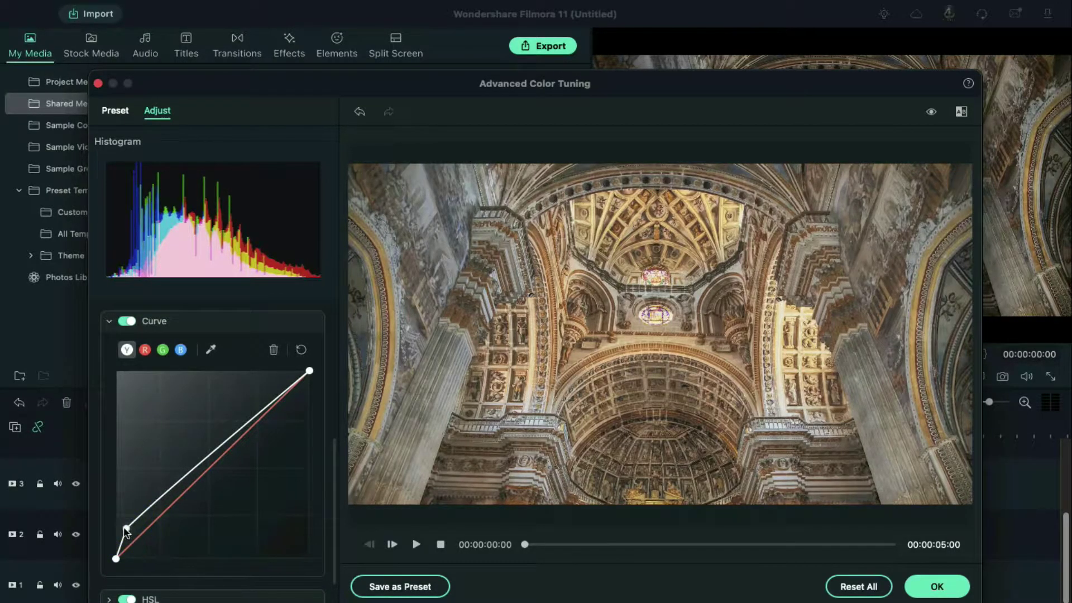
pyautogui.moveTo(127, 529); pyautogui.dragTo(159, 558)
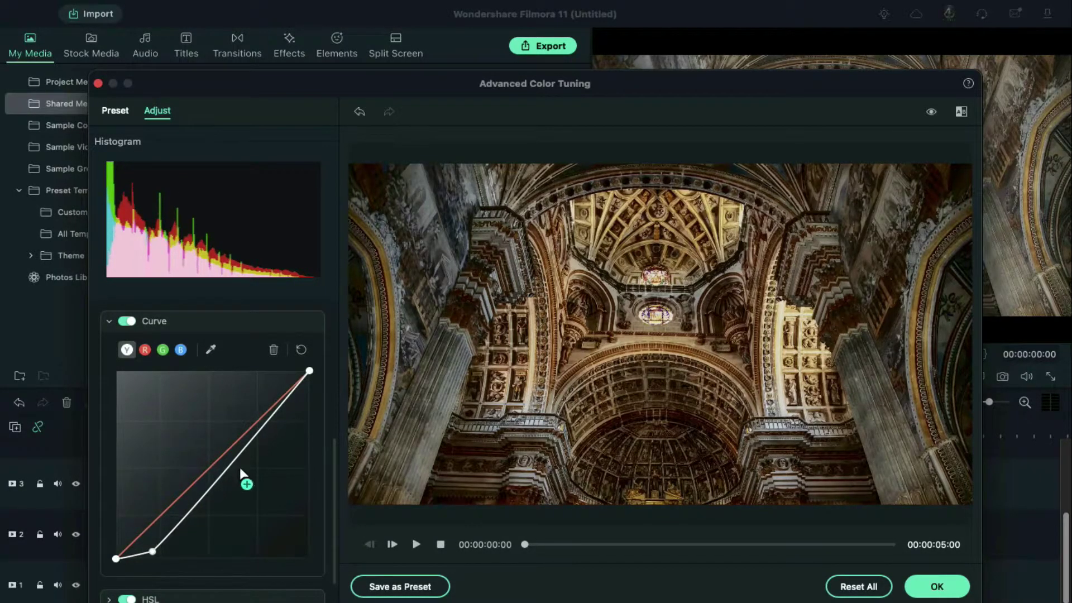
pyautogui.press('Delete')
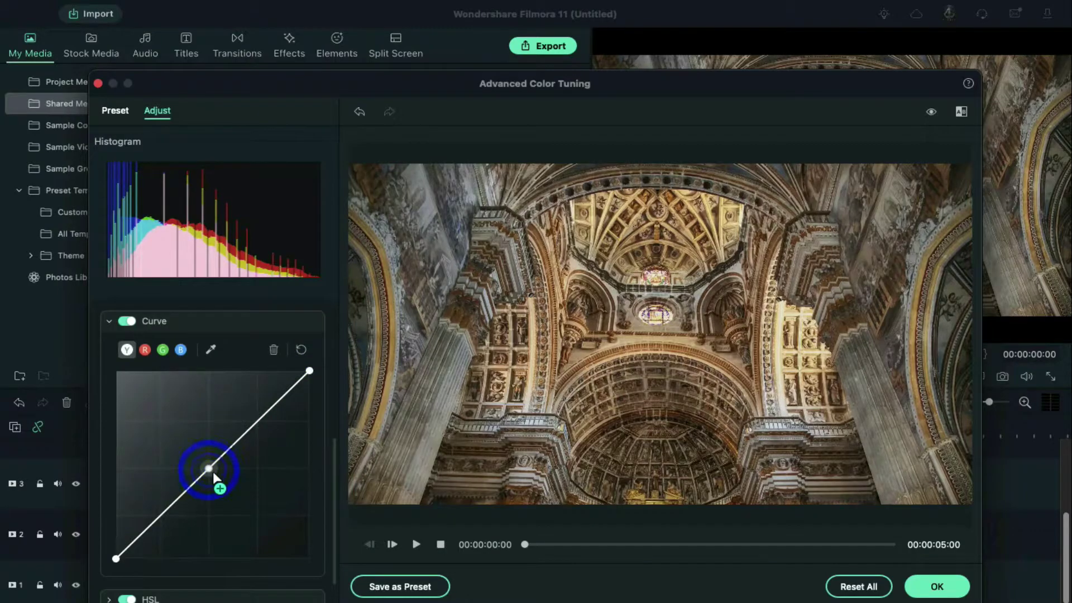
pyautogui.moveTo(213, 474)
pyautogui.mouseDown()
pyautogui.moveTo(225, 482)
pyautogui.moveTo(201, 462)
pyautogui.mouseUp()
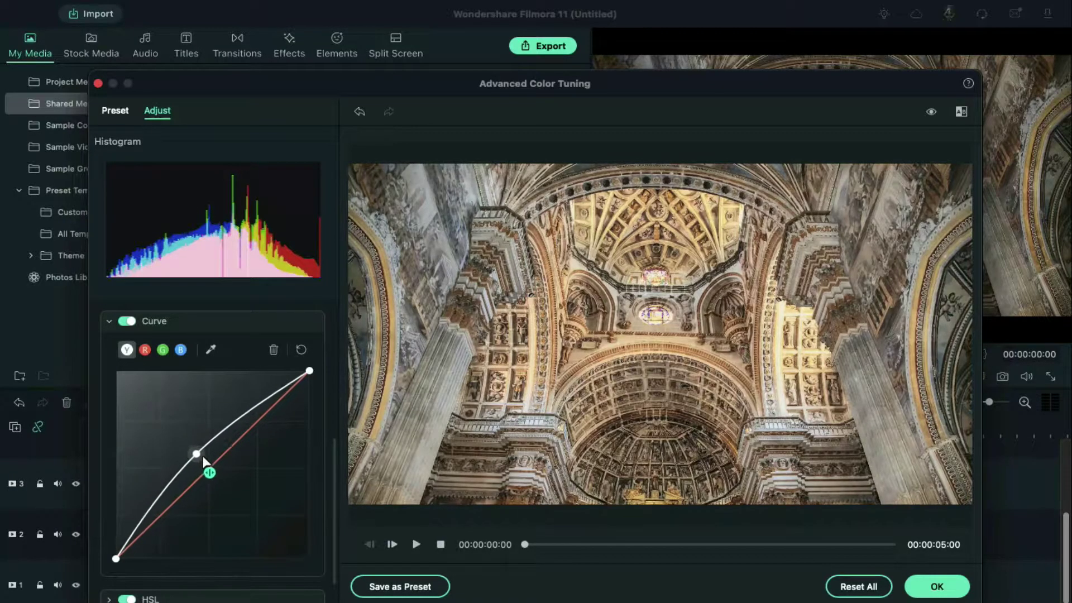
pyautogui.click(301, 350)
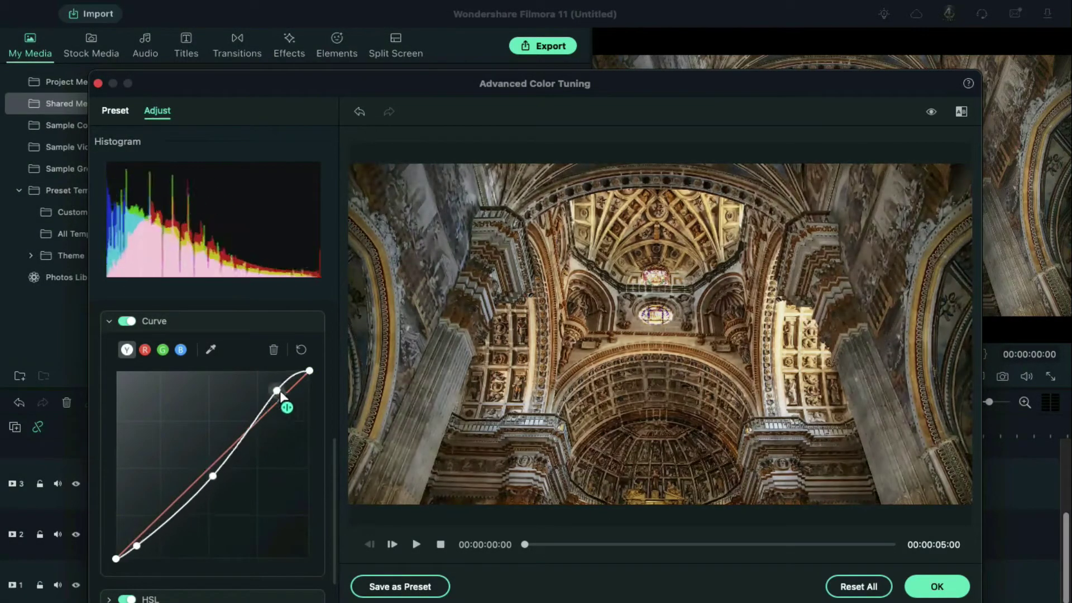
# Step: Add points and bend the red channel curve downward
pyautogui.click(178, 499)
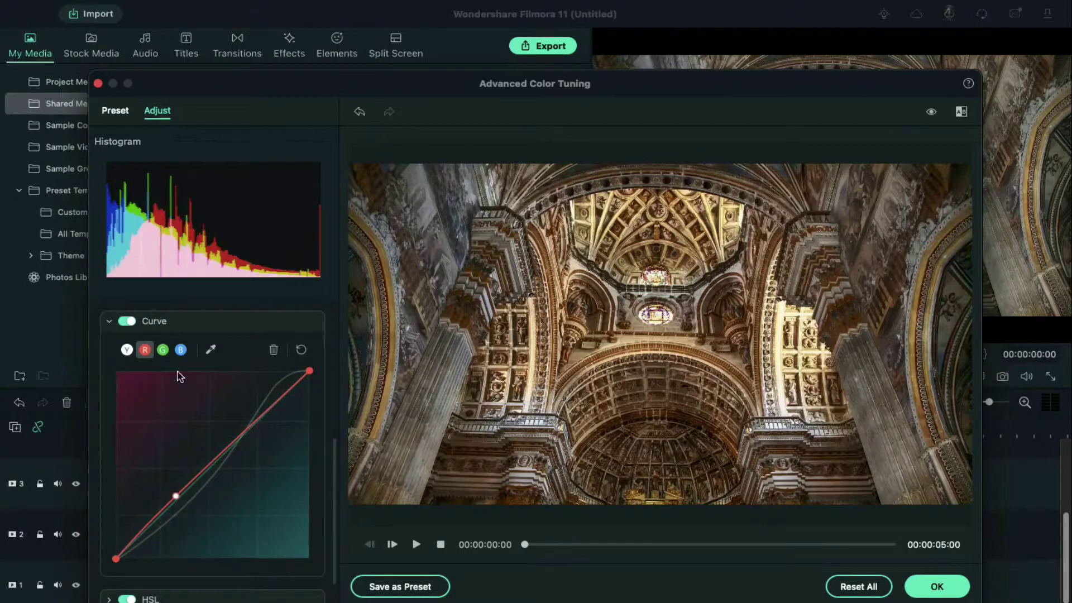
pyautogui.moveTo(290, 394); pyautogui.dragTo(289, 405)
pyautogui.moveTo(149, 528); pyautogui.dragTo(149, 545)
# Step: Bend the green channel curve upward and add another point to it
pyautogui.click(162, 349)
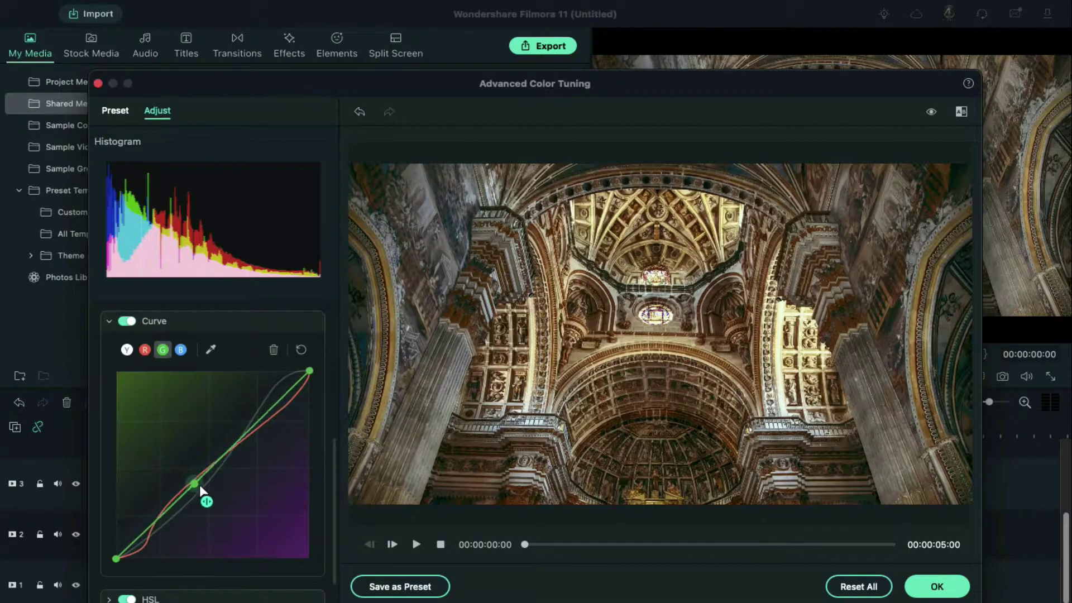
pyautogui.moveTo(204, 498); pyautogui.dragTo(186, 478)
pyautogui.click(251, 441)
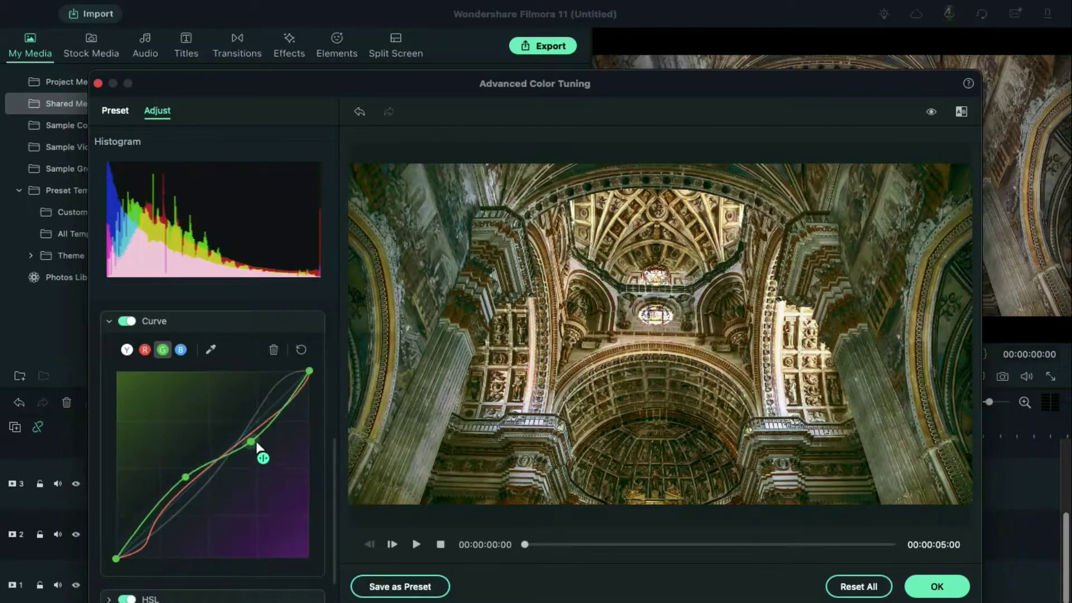
# Step: Add several control points on the blue channel curve
pyautogui.click(180, 350)
pyautogui.click(130, 531)
pyautogui.click(298, 411)
pyautogui.click(206, 460)
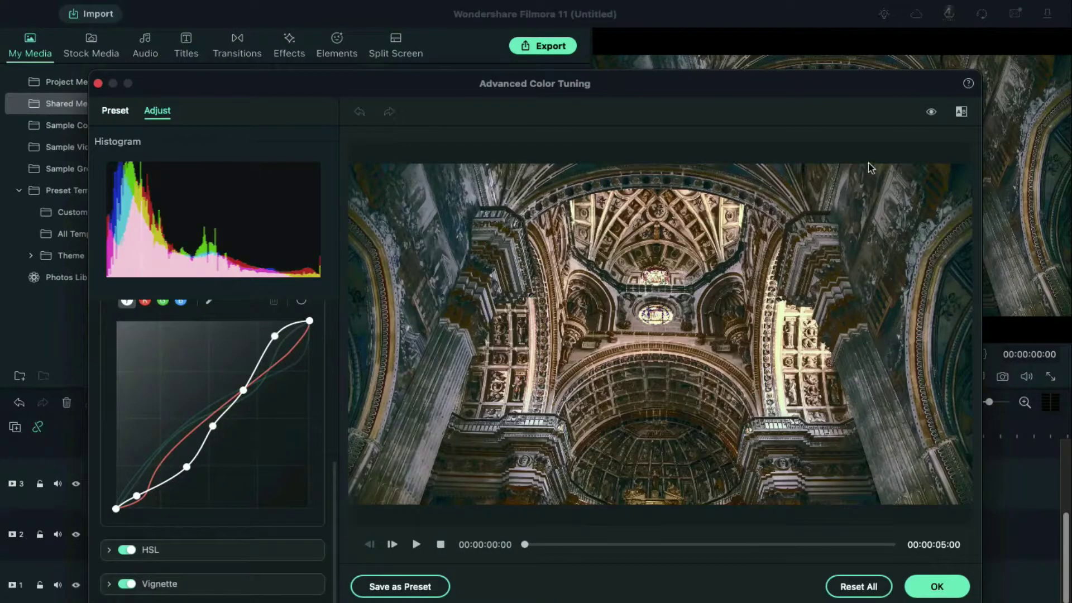
pyautogui.click(962, 113)
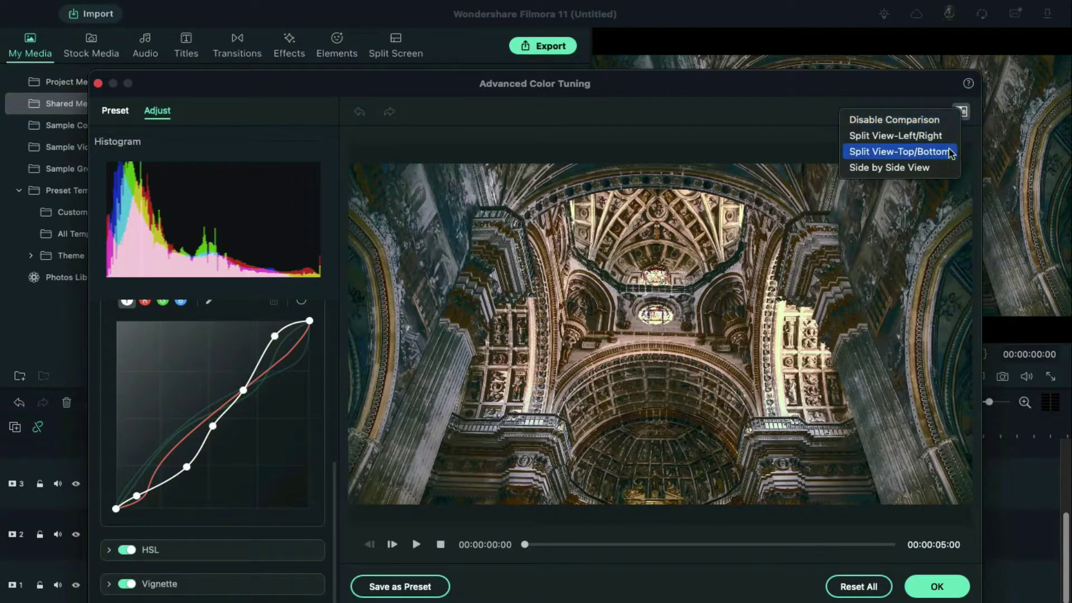
pyautogui.click(946, 167)
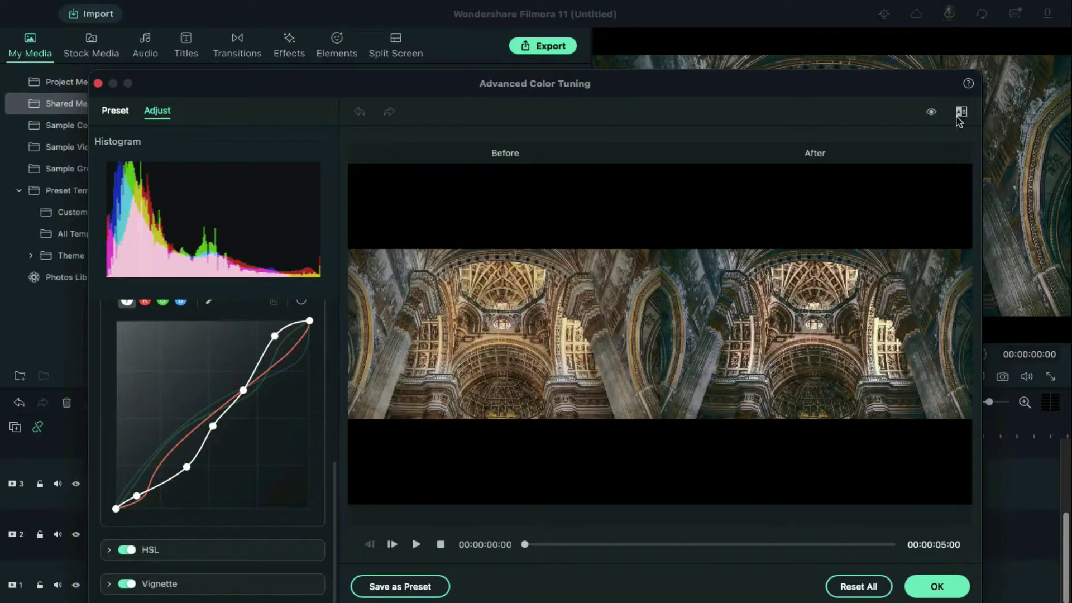
pyautogui.click(962, 114)
pyautogui.click(943, 144)
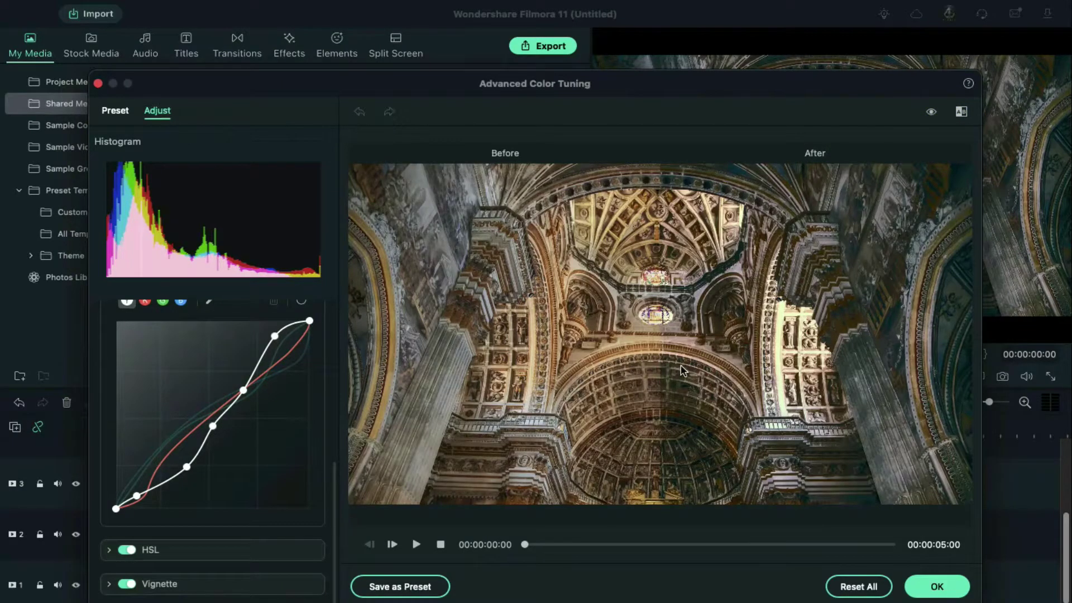
pyautogui.click(930, 115)
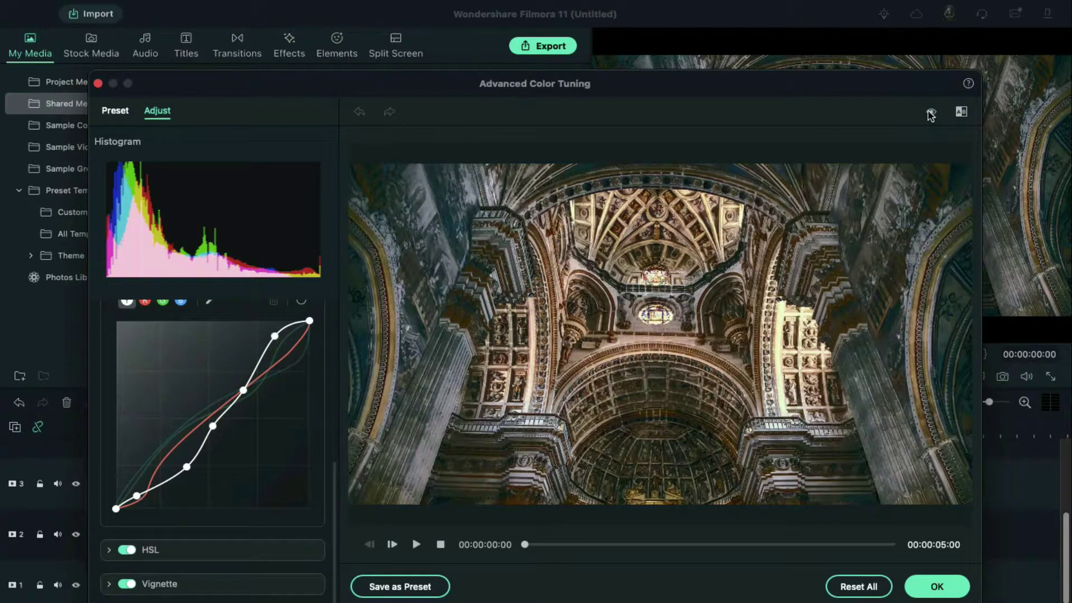
pyautogui.click(931, 114)
pyautogui.click(931, 114)
pyautogui.click(931, 114)
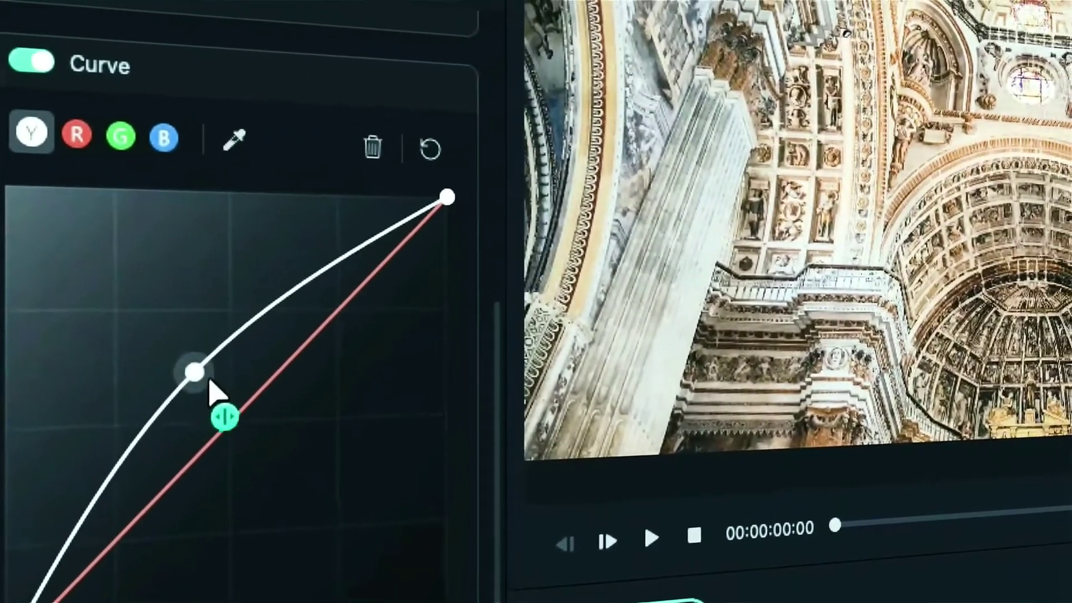
pyautogui.moveTo(210, 383); pyautogui.dragTo(269, 450)
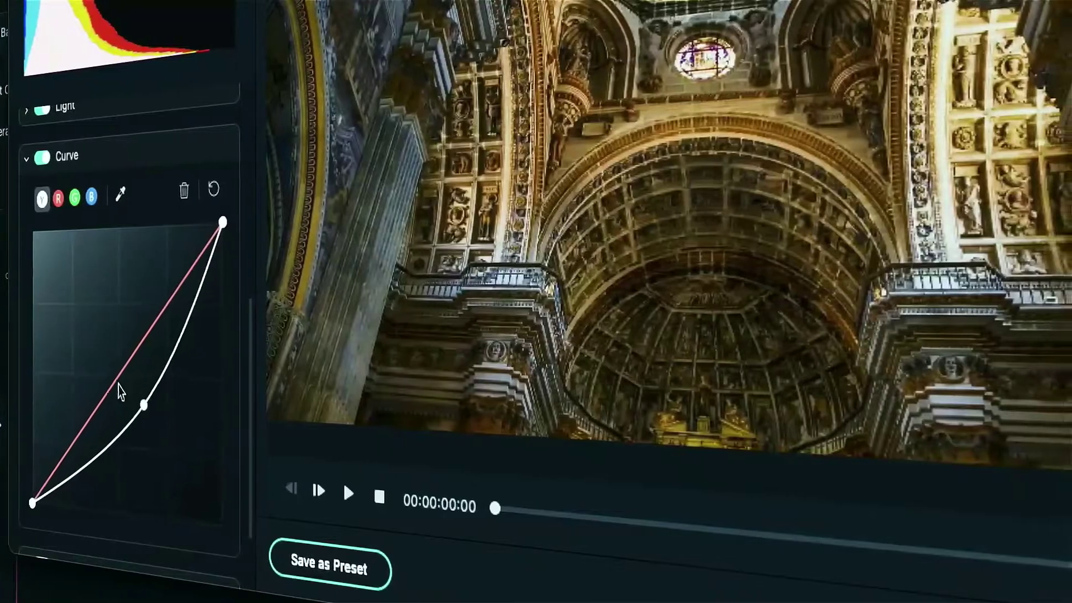